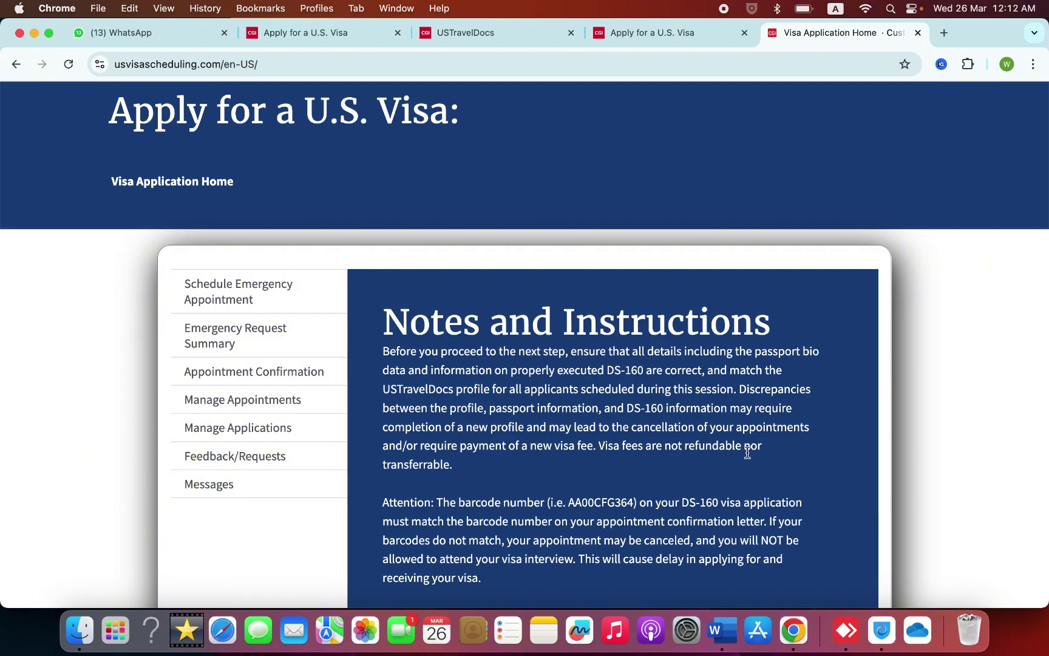
- Review the application summary on the home page, including the visa information, fee payment and consular appointment date
scroll(748, 454, "down", 15)
scroll(748, 457, "down", 5)
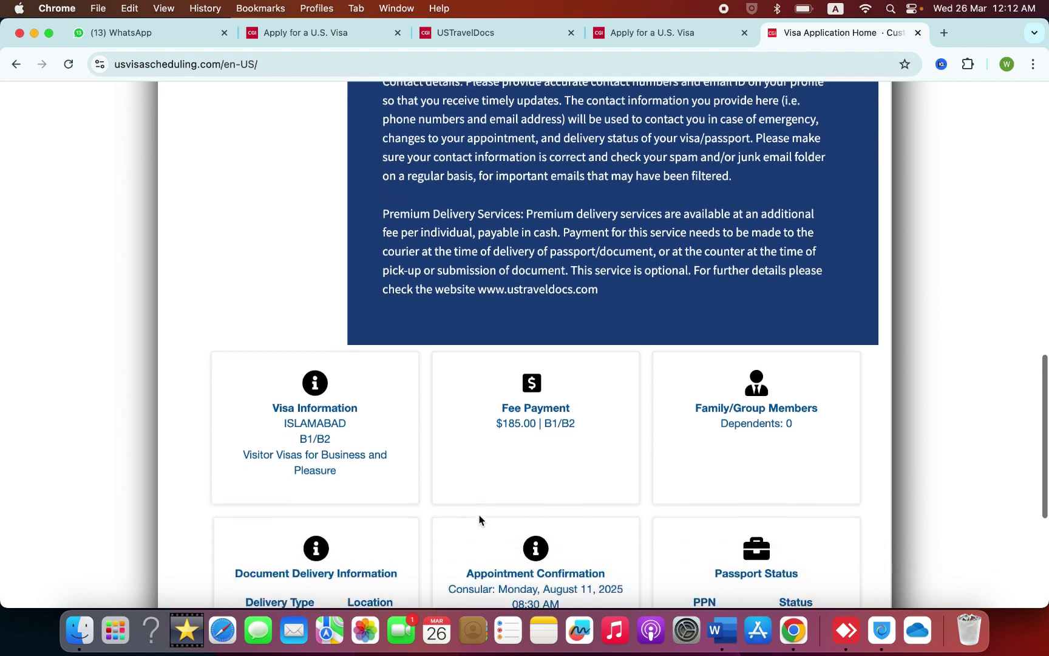
scroll(467, 438, "down", 1)
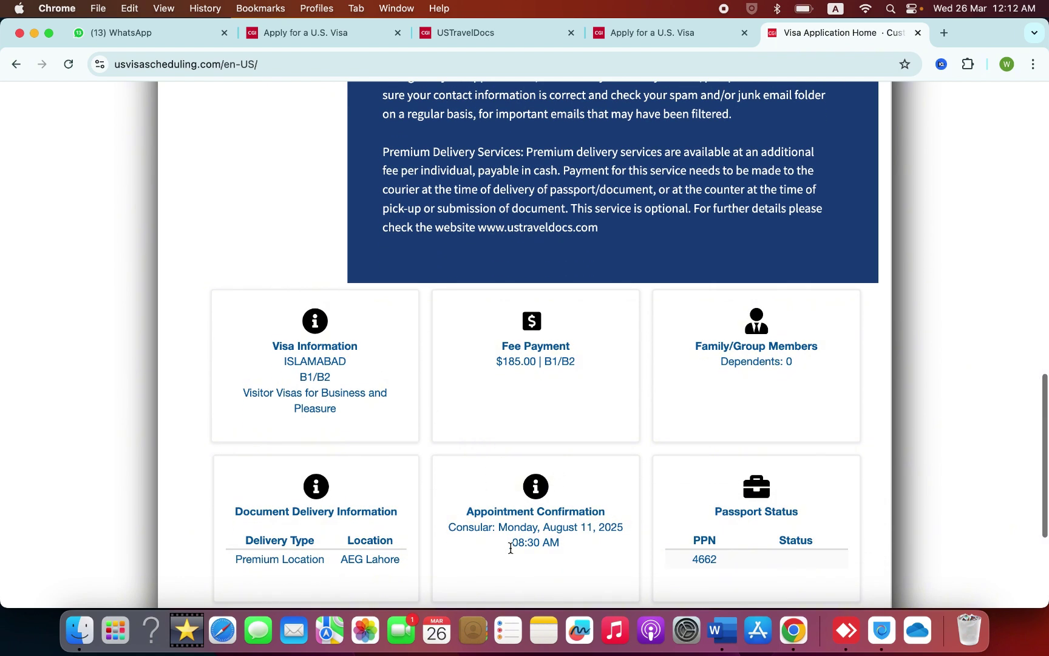
scroll(453, 497, "down", 1)
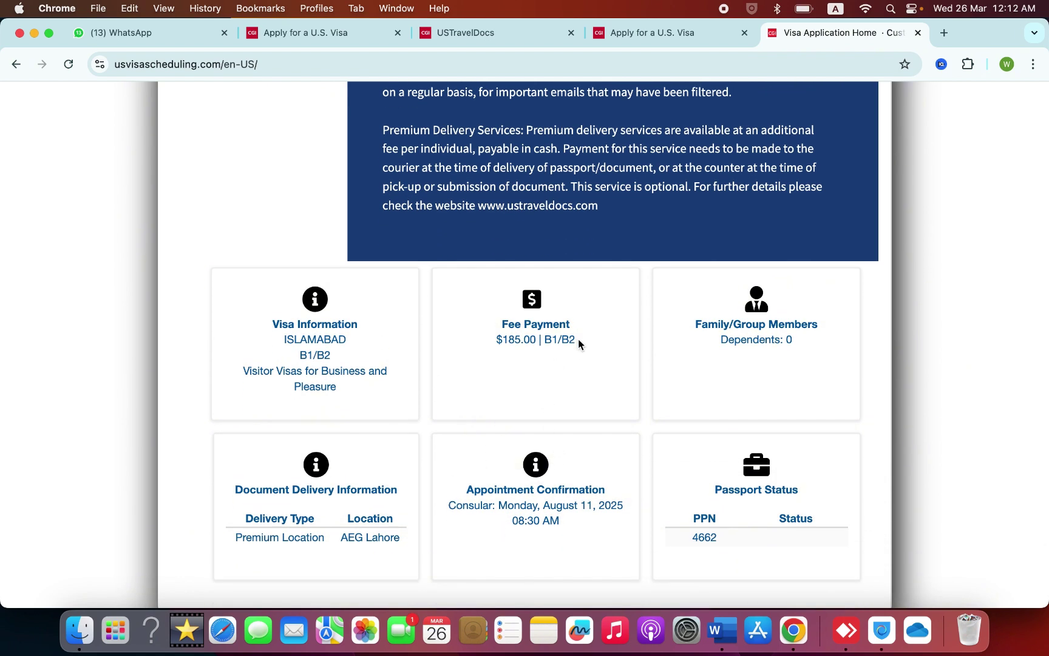
left_click_drag(578, 339, 539, 340)
- Open the emergency appointment scheduling page and check the calendar's available dates from March through May 2025
scroll(623, 321, "up", 10)
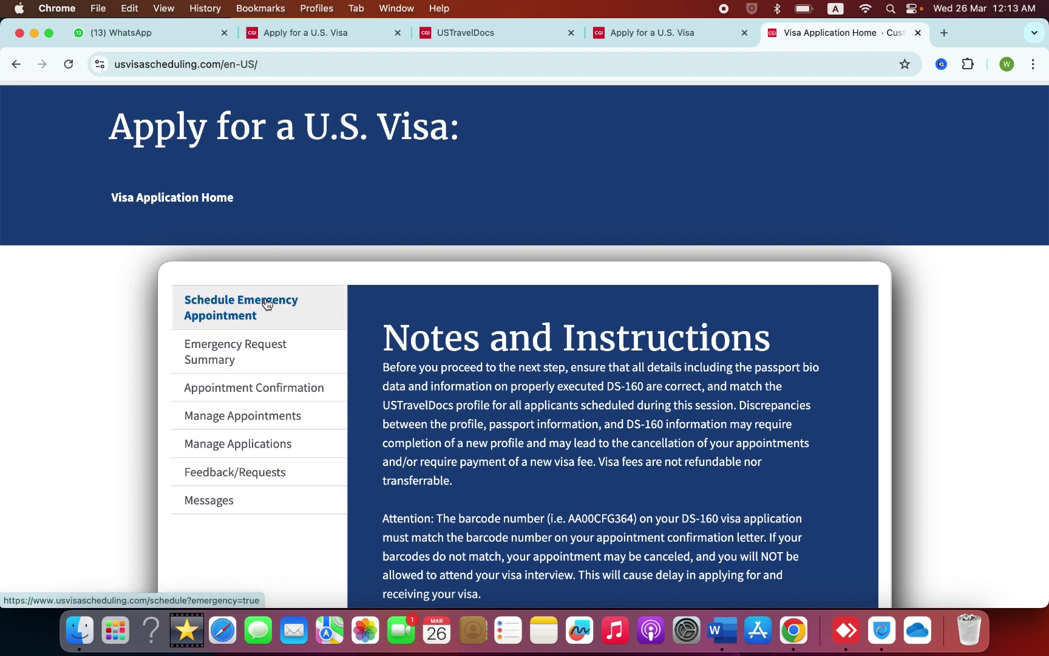
left_click(297, 308)
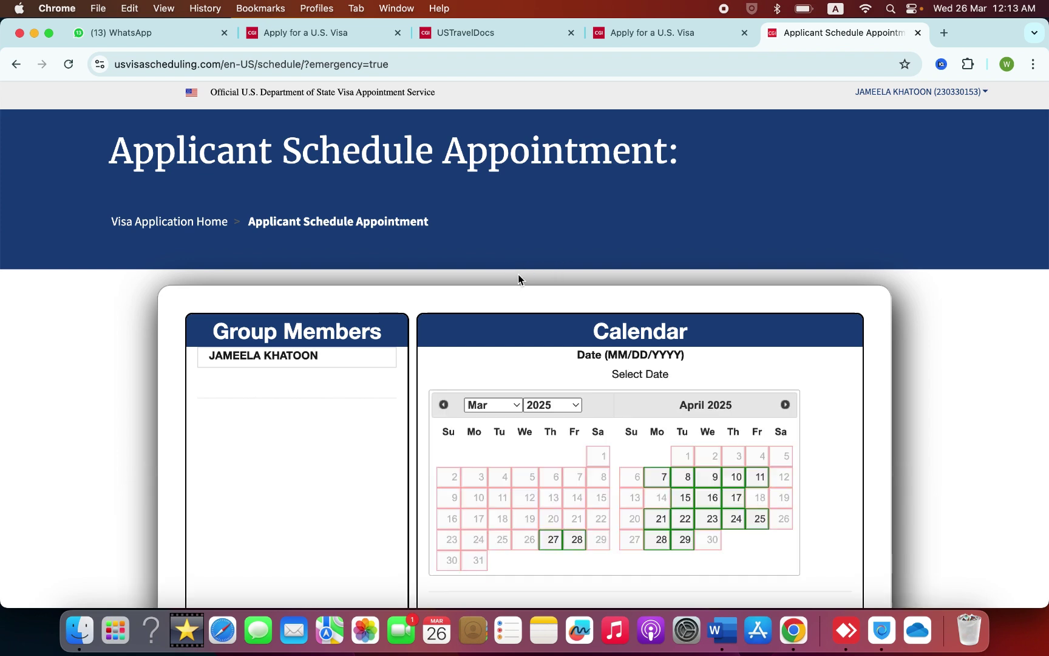
scroll(652, 352, "down", 2)
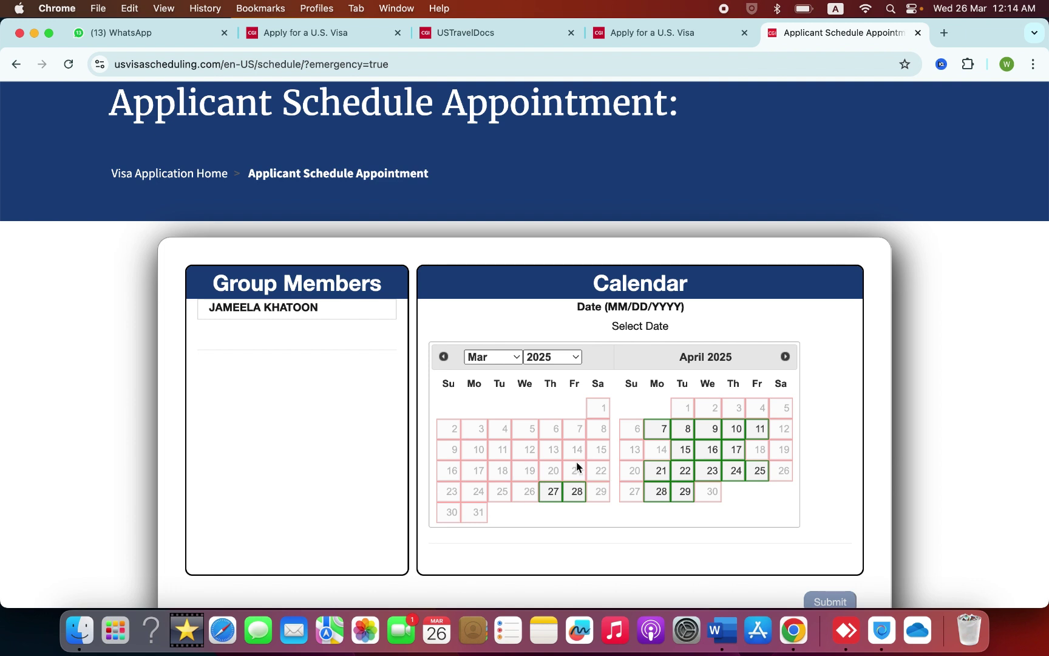
left_click(785, 356)
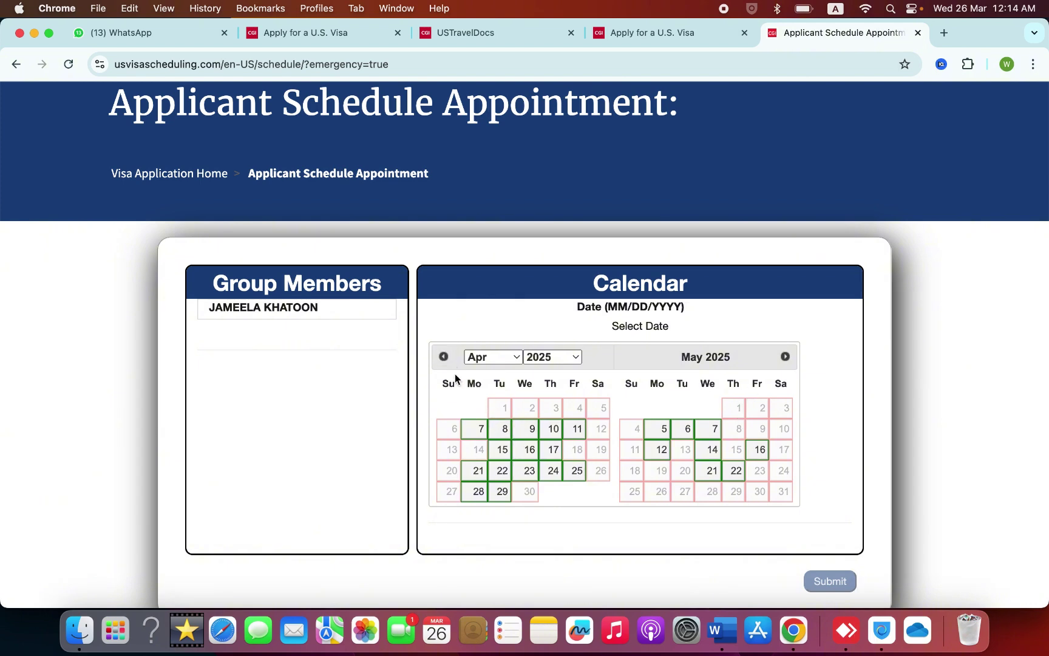
left_click(444, 357)
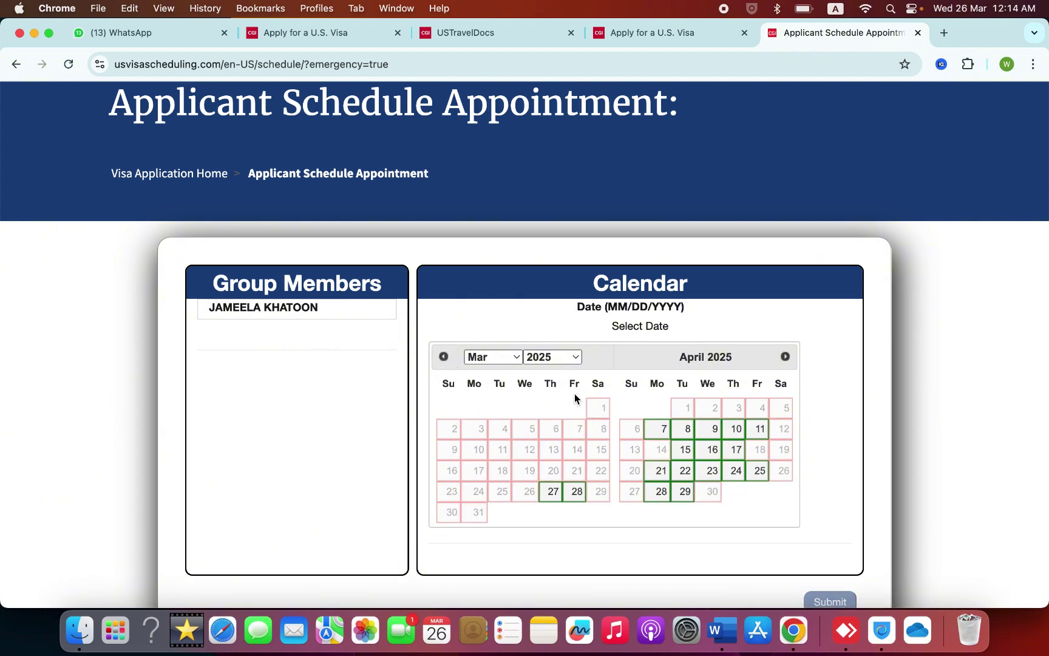
- Book the emergency appointment for April 10, 2025 by choosing the 08:30 slot and submitting it
left_click(736, 429)
scroll(690, 389, "down", 3)
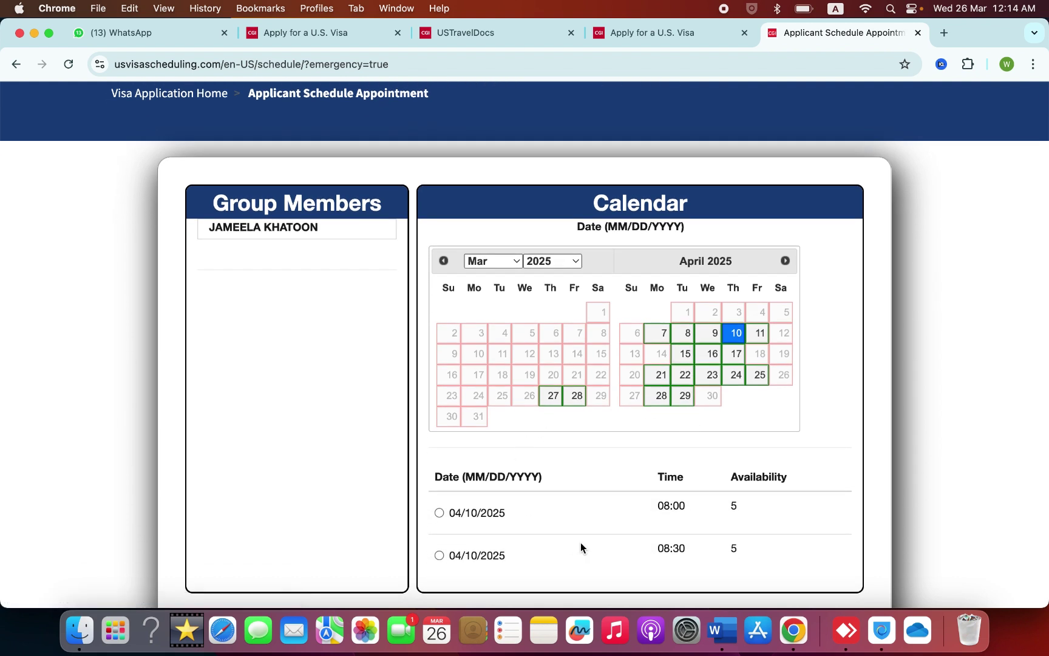
scroll(580, 541, "down", 1)
left_click(473, 486)
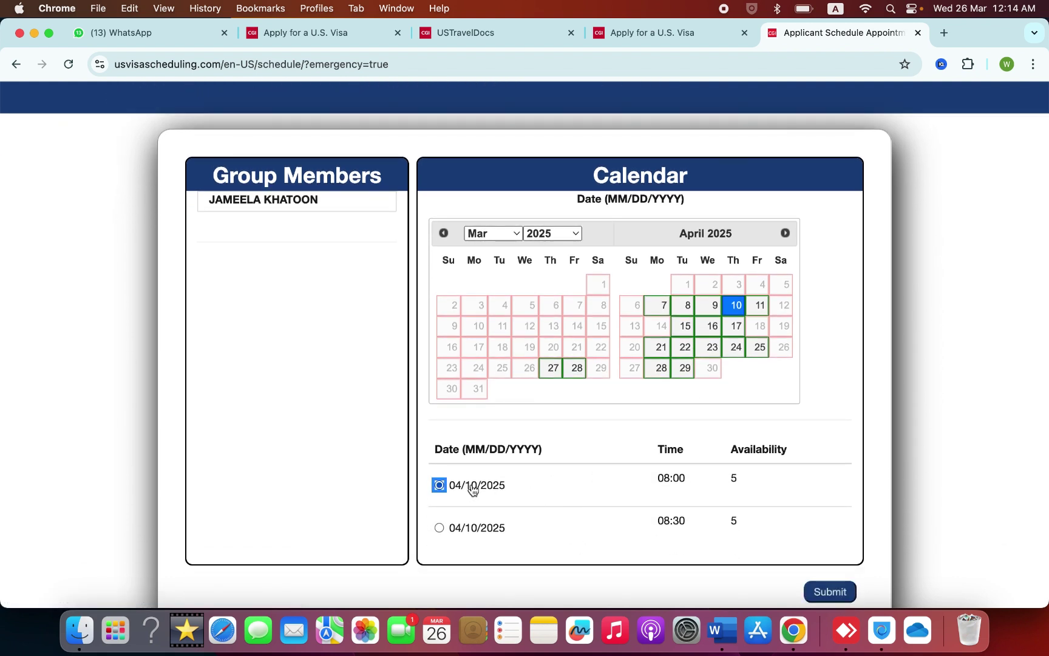
left_click(494, 529)
scroll(651, 481, "down", 1)
left_click(826, 569)
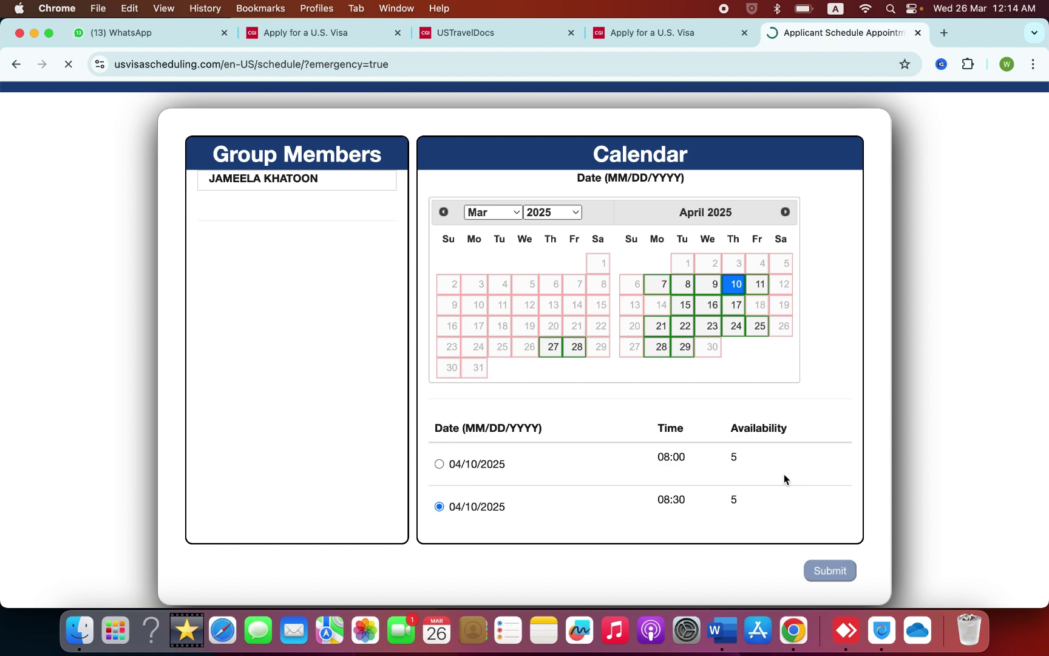
- Review the primary applicant and consular appointment details on the appointment confirmation page
scroll(784, 427, "down", 1)
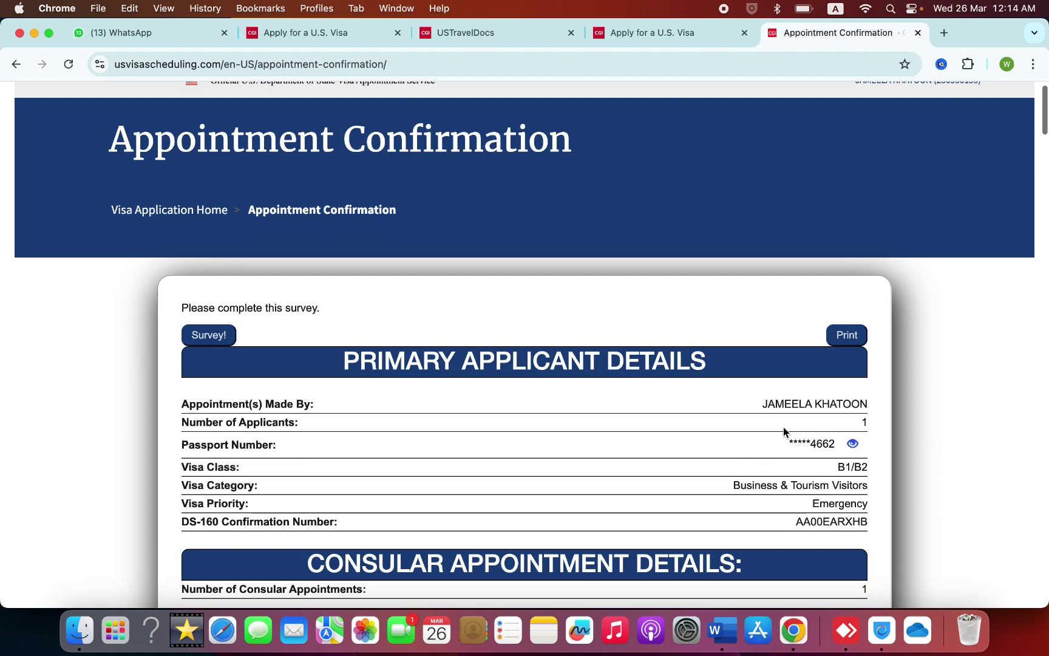
scroll(876, 378, "down", 2)
scroll(877, 378, "down", 1)
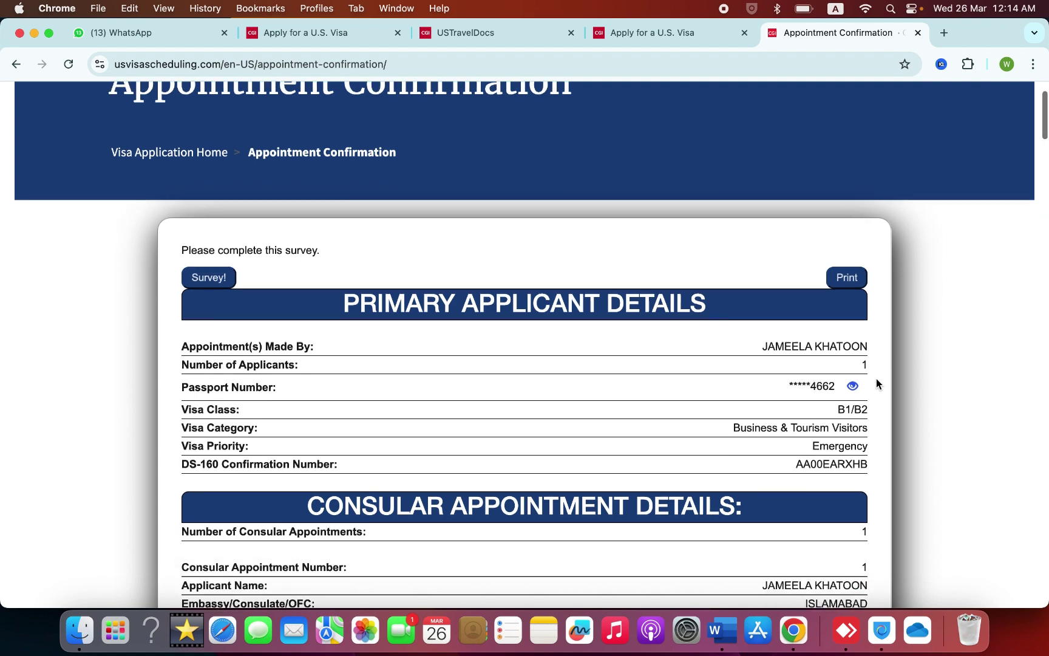
scroll(876, 383, "down", 3)
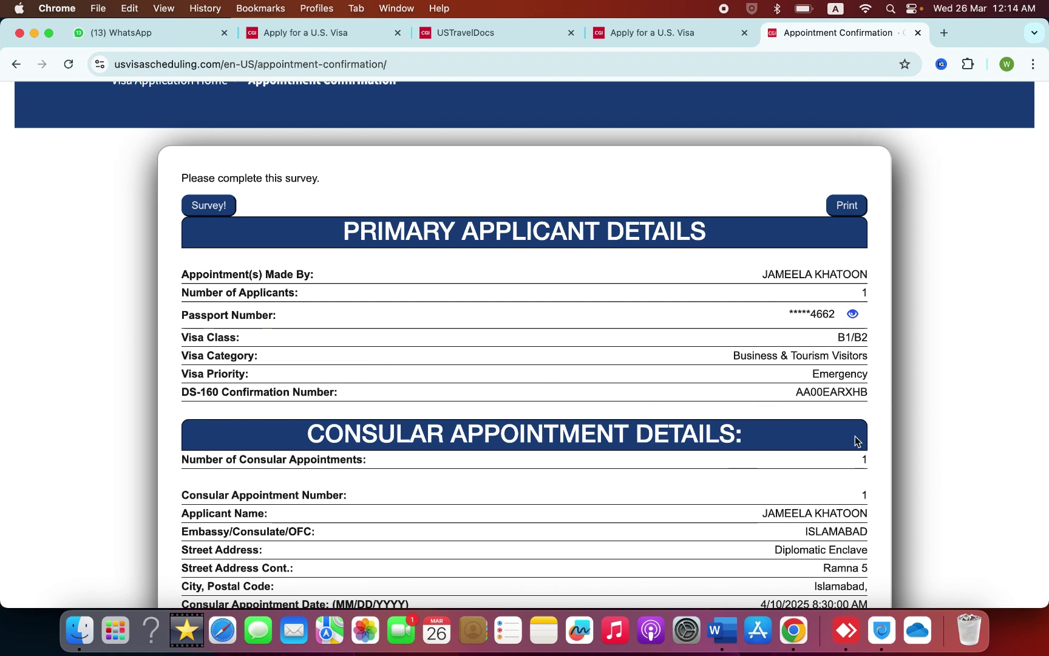
scroll(501, 304, "up", 1)
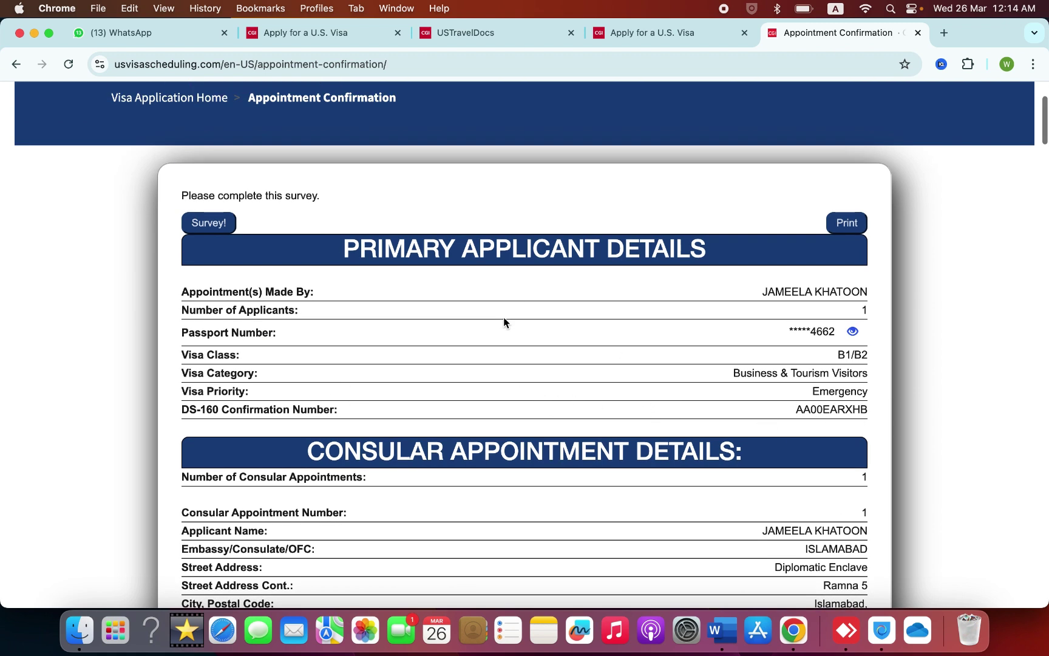
scroll(503, 317, "up", 1)
- Return to the visa application home page and check the consular appointment date in the application summary
left_click(216, 113)
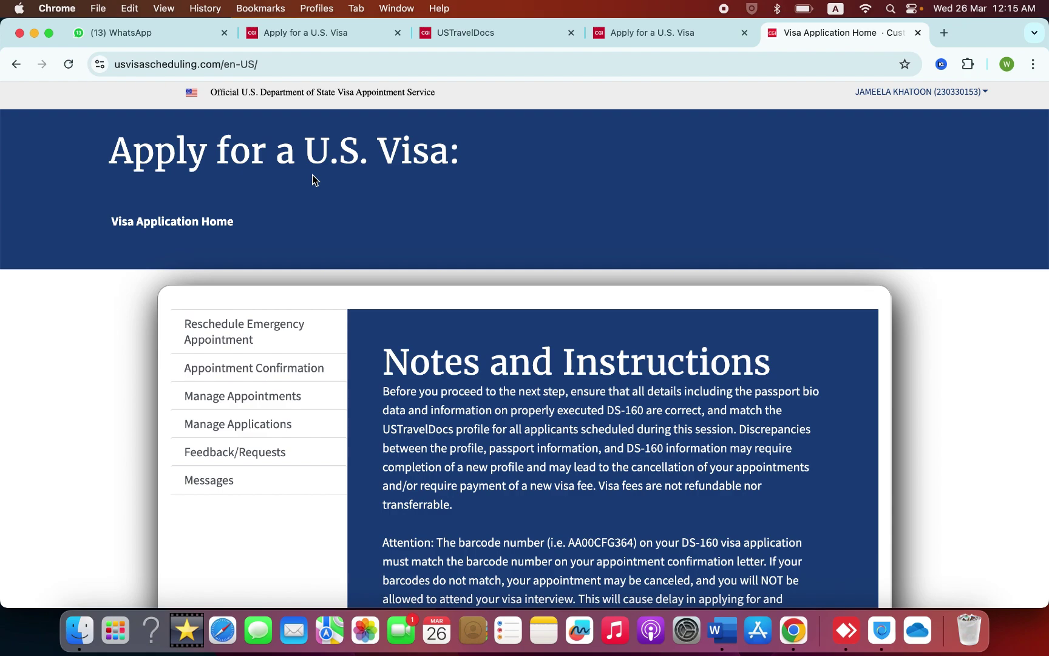
scroll(312, 178, "down", 15)
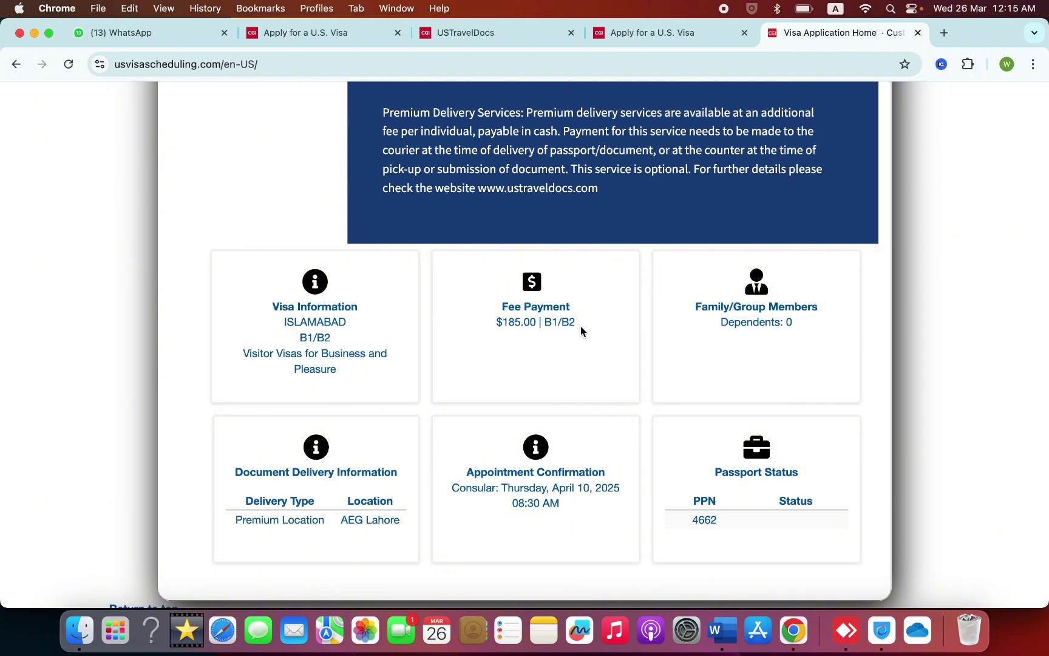
scroll(580, 326, "up", 1)
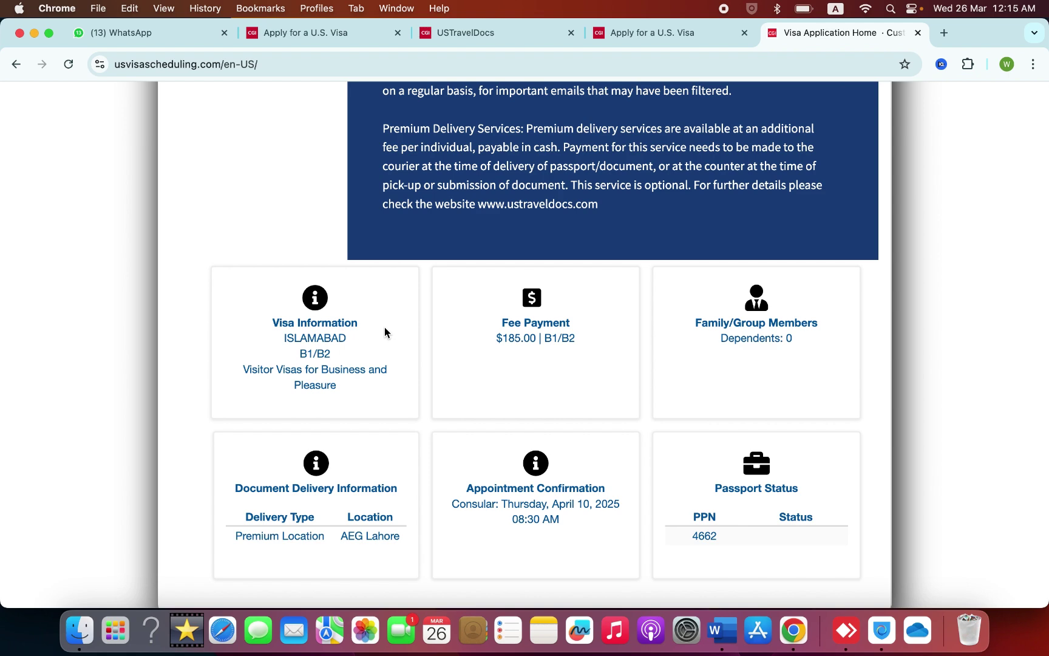
- Open the emergency appointment rescheduling calendar to view its available dates, and go back to the visa application home page
scroll(384, 327, "up", 5)
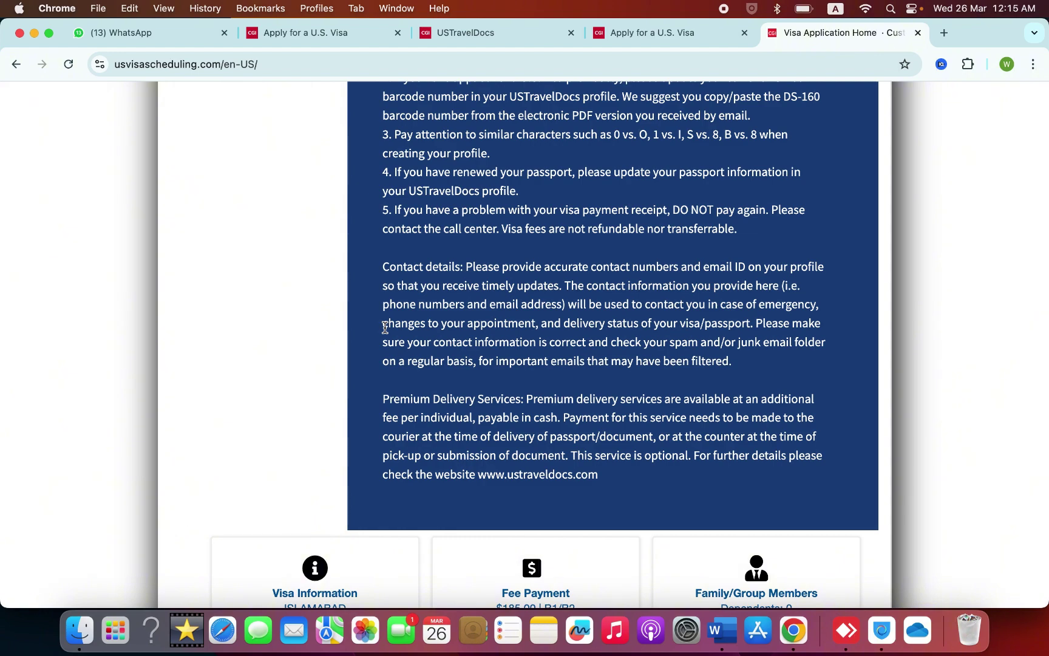
scroll(384, 327, "up", 8)
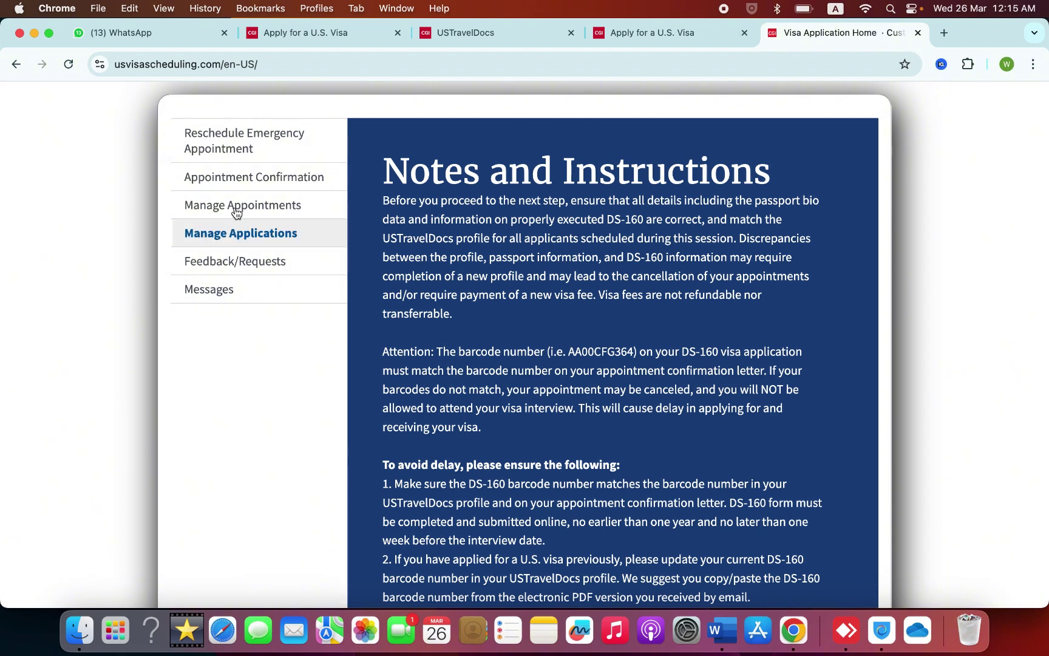
left_click(290, 160)
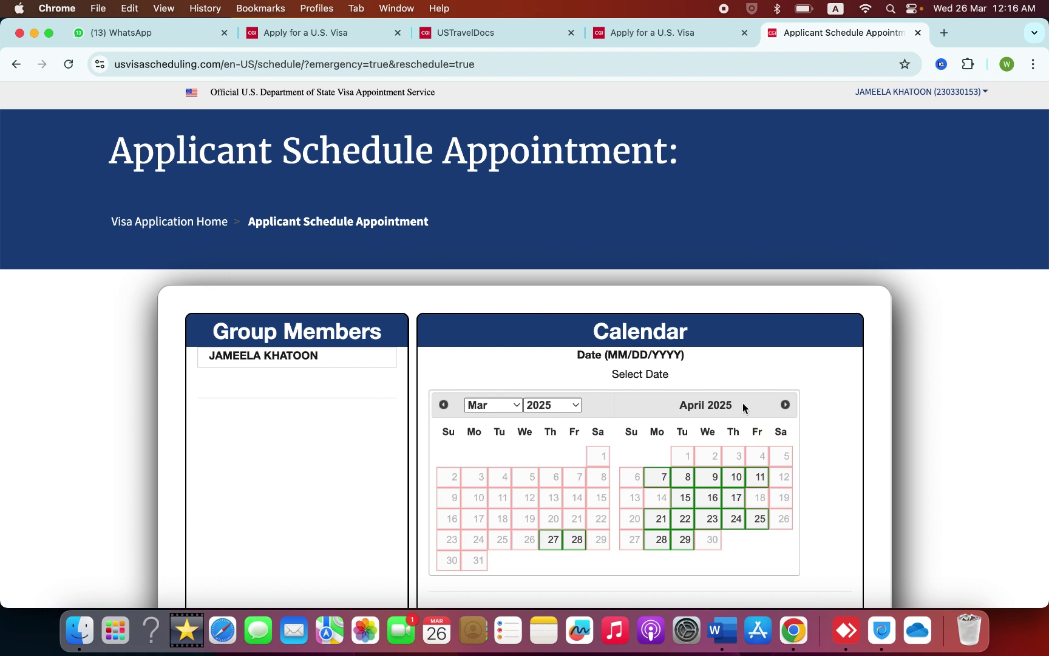
left_click(139, 222)
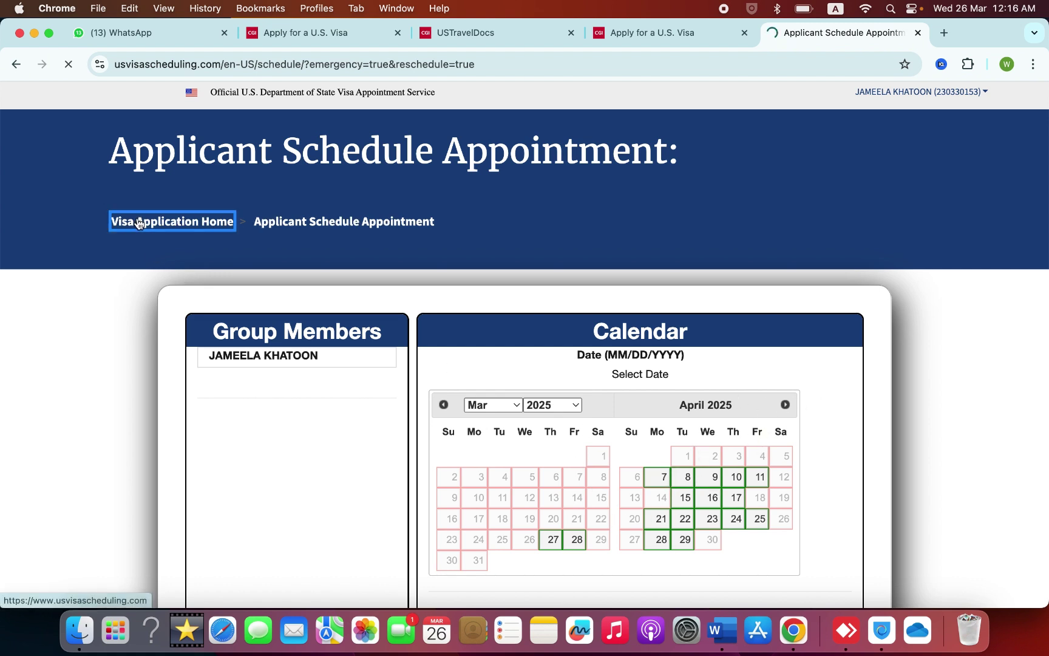